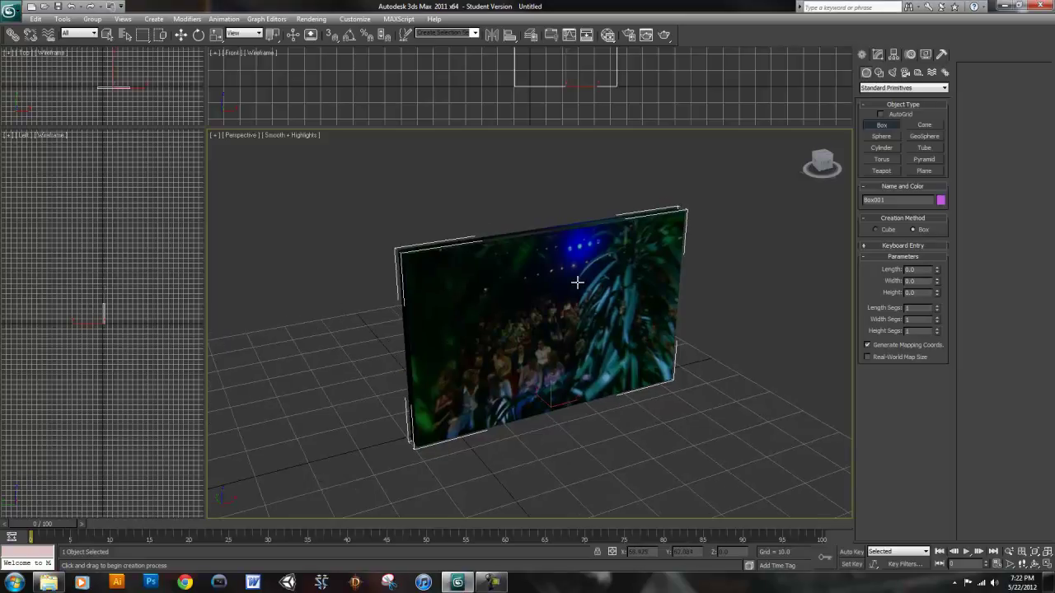
- Delete the existing video-textured box and pan the Perspective view slightly
key(Delete)
middle_drag(577, 282, 598, 253)
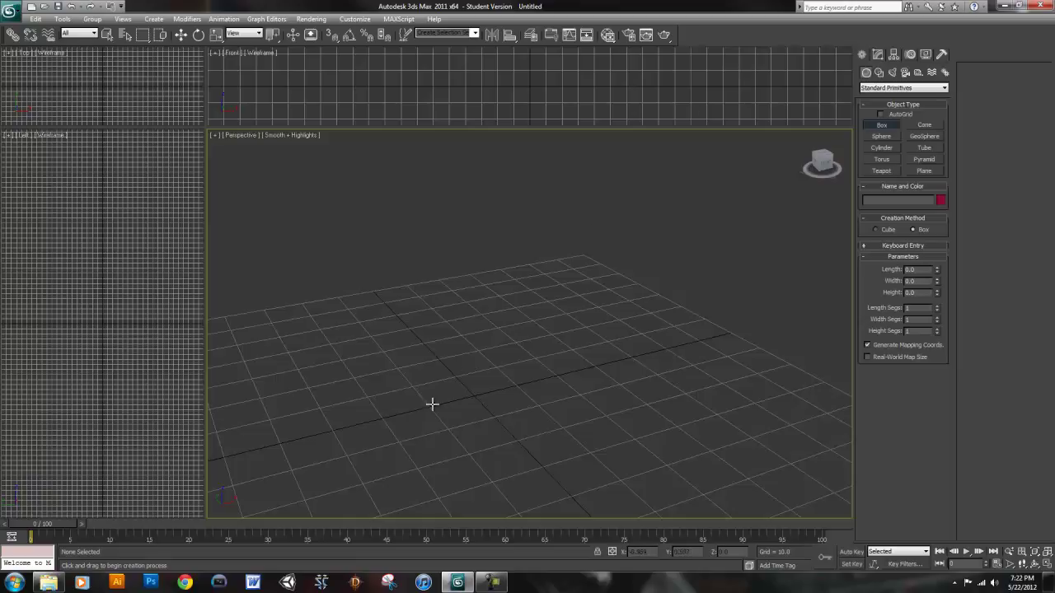
- Create Box001, a thin upright panel about 4.7 × 64.3 × 36.1, and restore down the window
drag(463, 392, 714, 336)
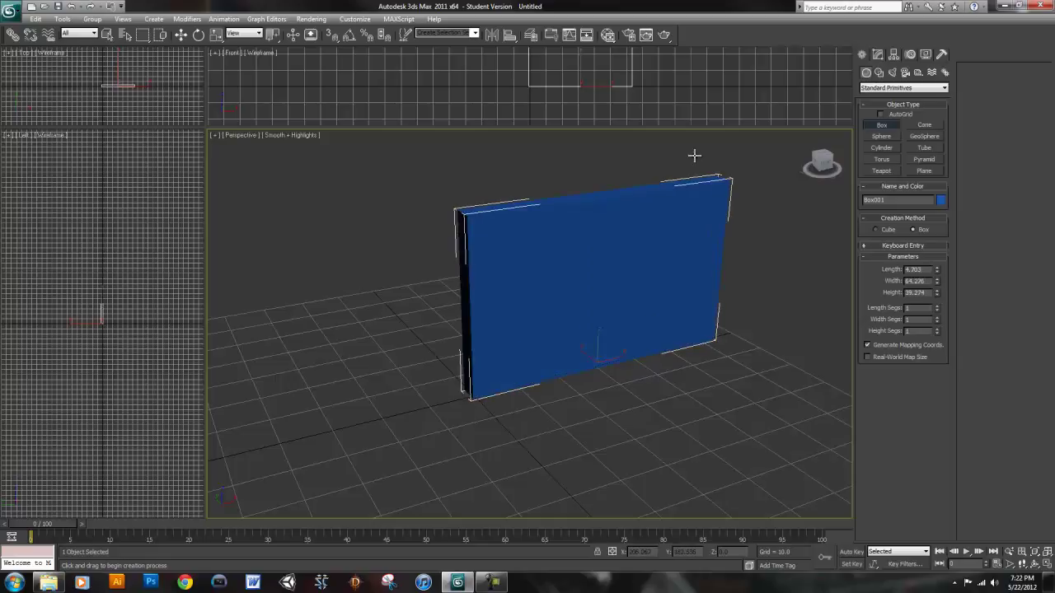
click(690, 172)
middle_drag(690, 172, 661, 198)
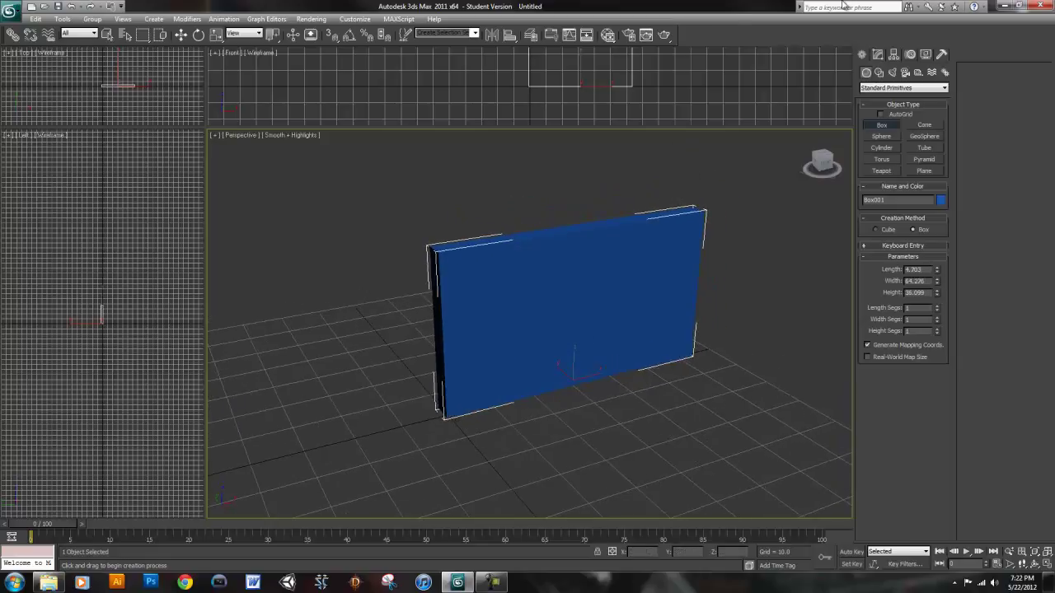
click(1018, 9)
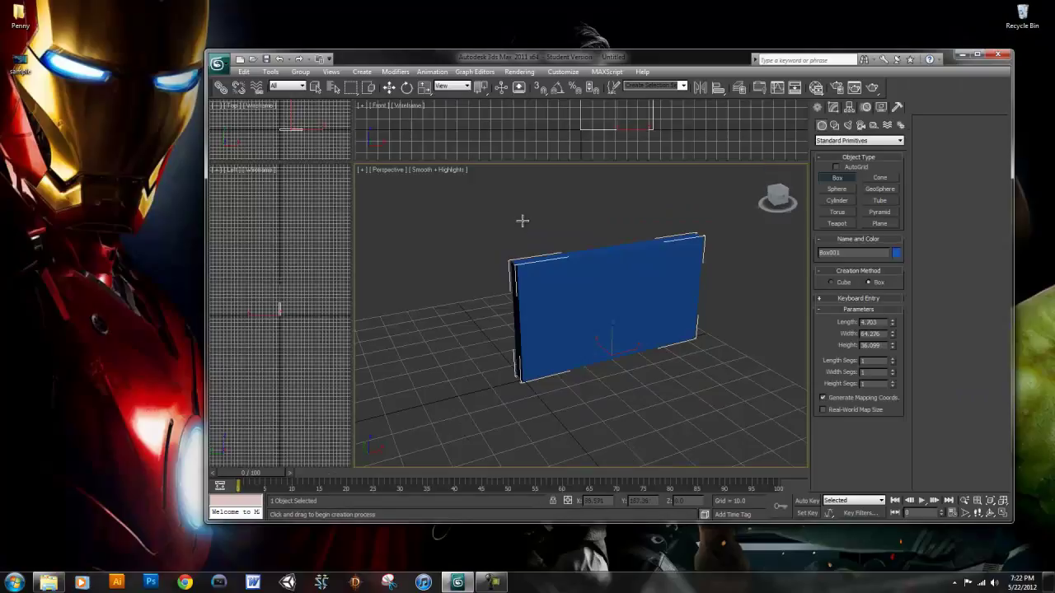
- Open the Slate Material Editor, move it into view, and delete every node in View1
key(m)
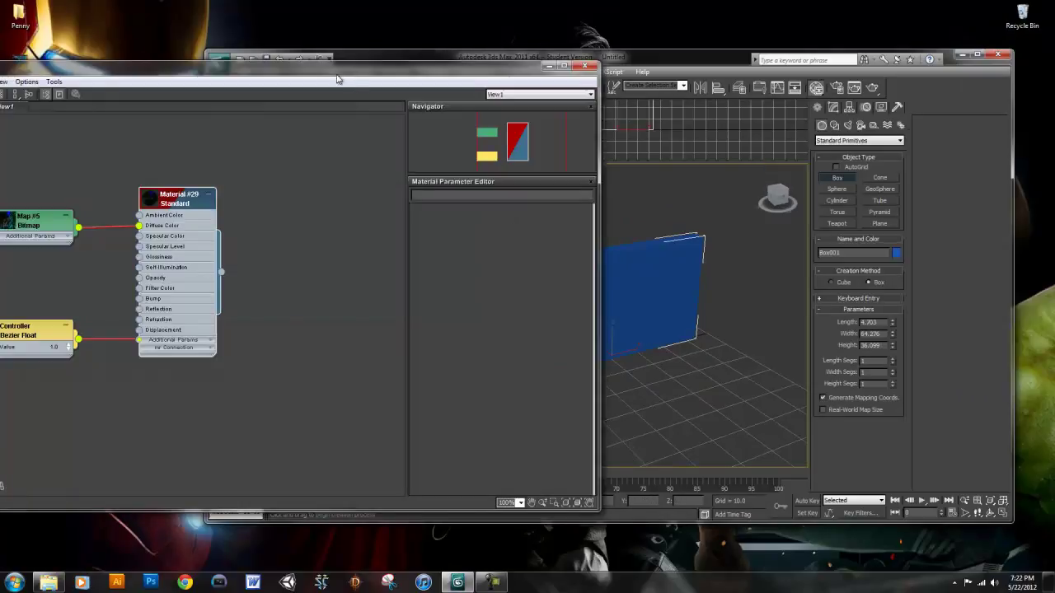
drag(337, 79, 534, 104)
drag(443, 175, 444, 176)
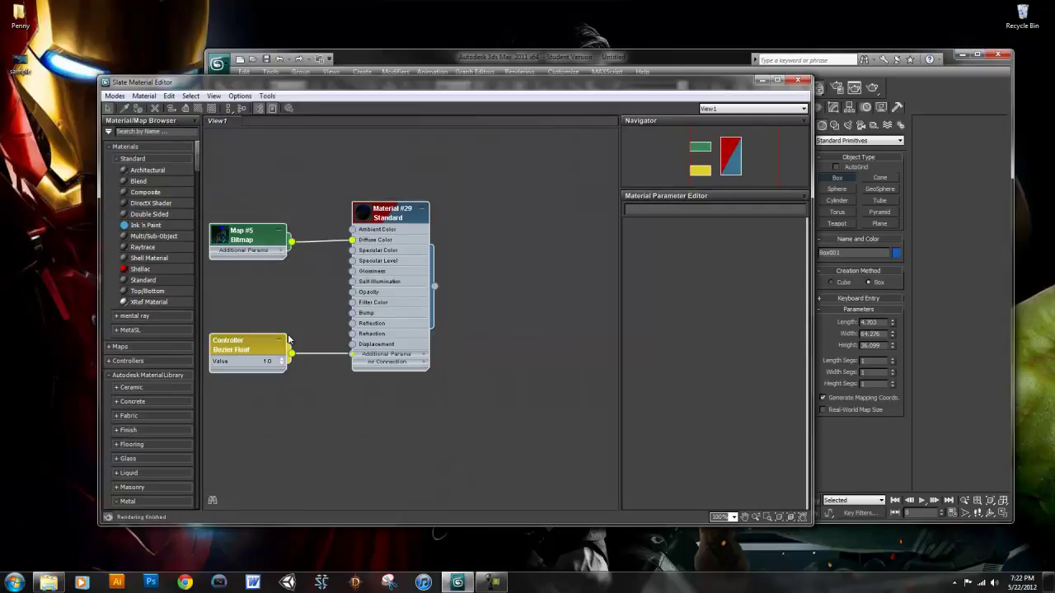
key(Delete)
click(21, 66)
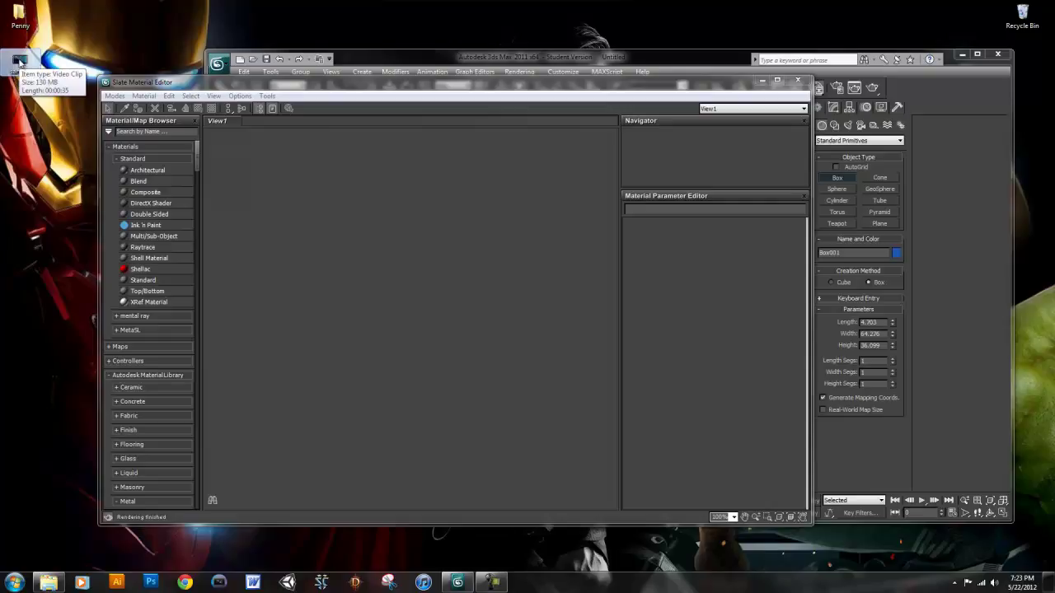
- Bring the sample video in as a bitmap and wire it to a new Standard material's Diffuse Color
click(19, 63)
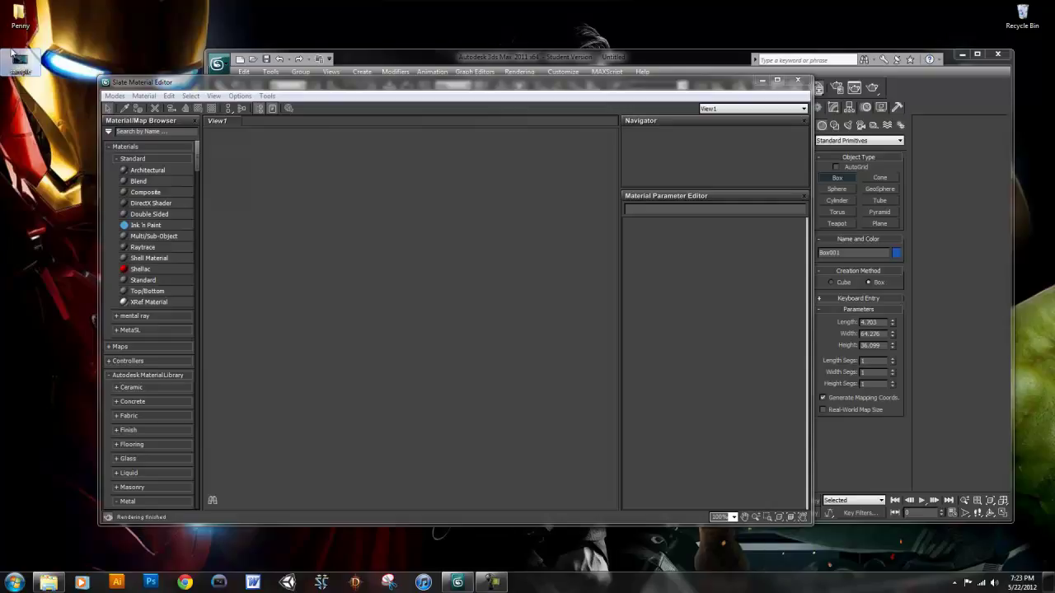
drag(11, 51, 338, 280)
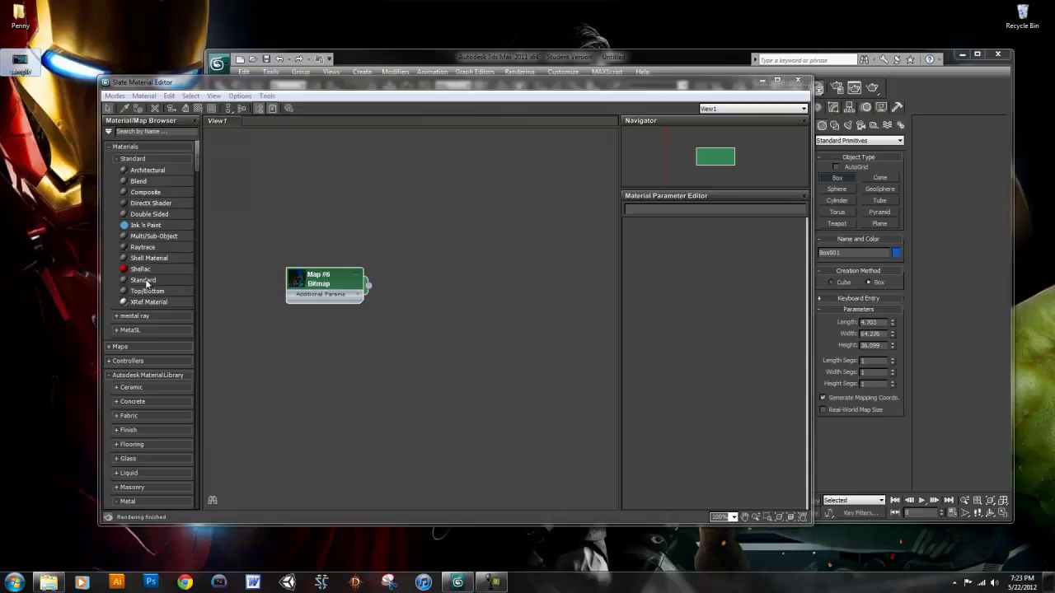
drag(146, 282, 410, 259)
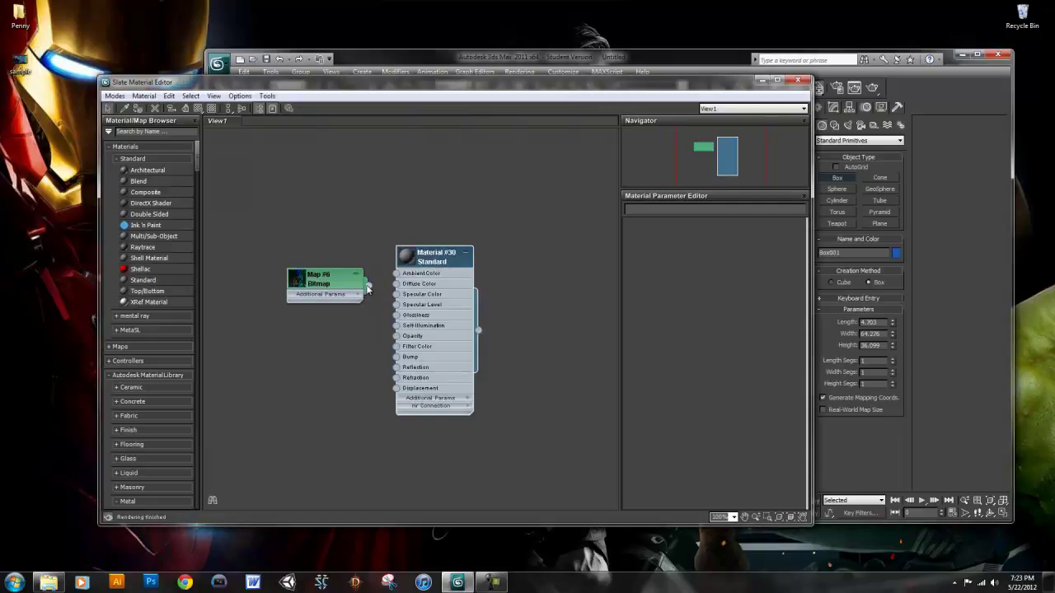
drag(368, 288, 396, 283)
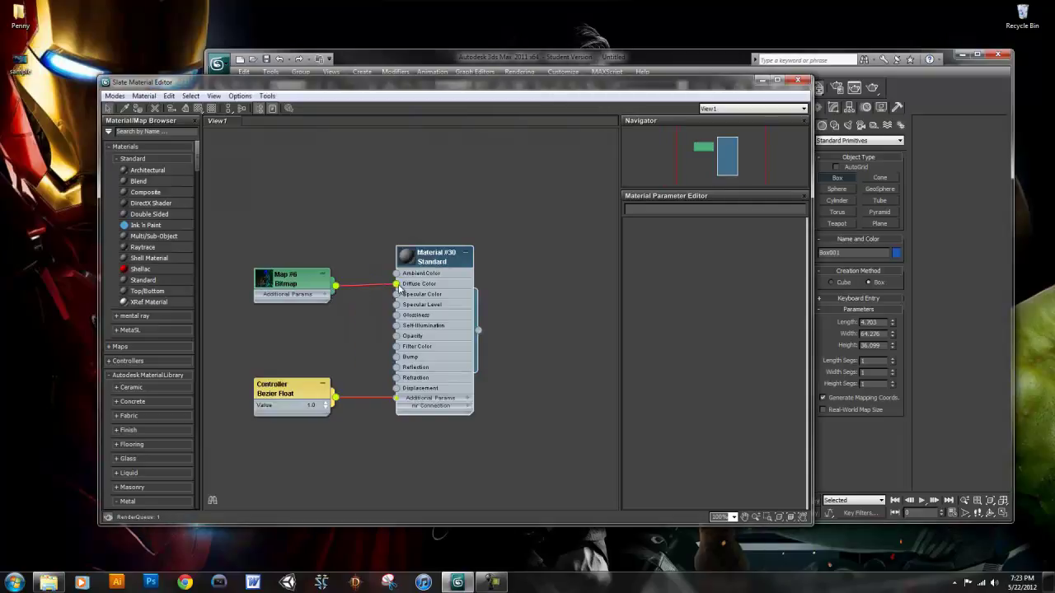
- Maximize 3ds Max and apply Material #30 to Box001
click(978, 55)
drag(705, 83, 310, 41)
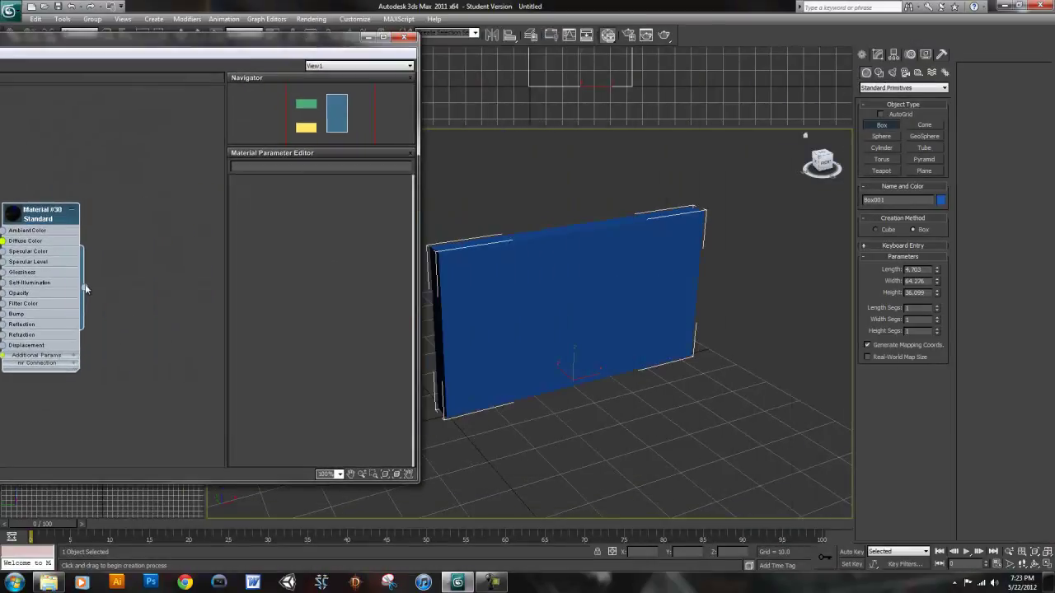
drag(85, 288, 437, 306)
drag(342, 34, 585, 66)
- Close the material editor and show the video texture on Box001 in the viewport
click(653, 74)
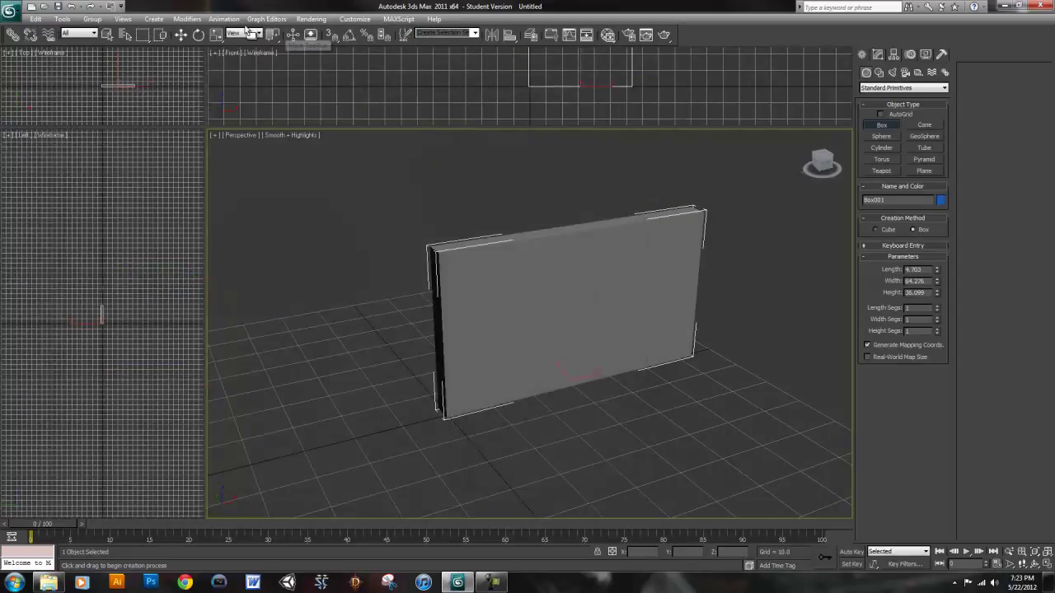
click(123, 18)
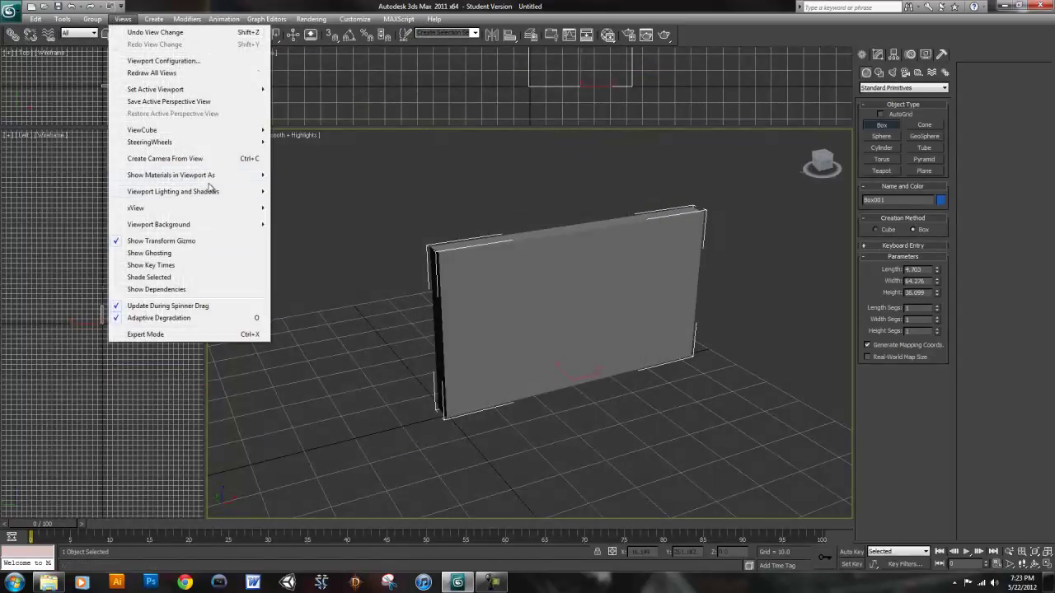
mouse_move(207, 174)
click(330, 216)
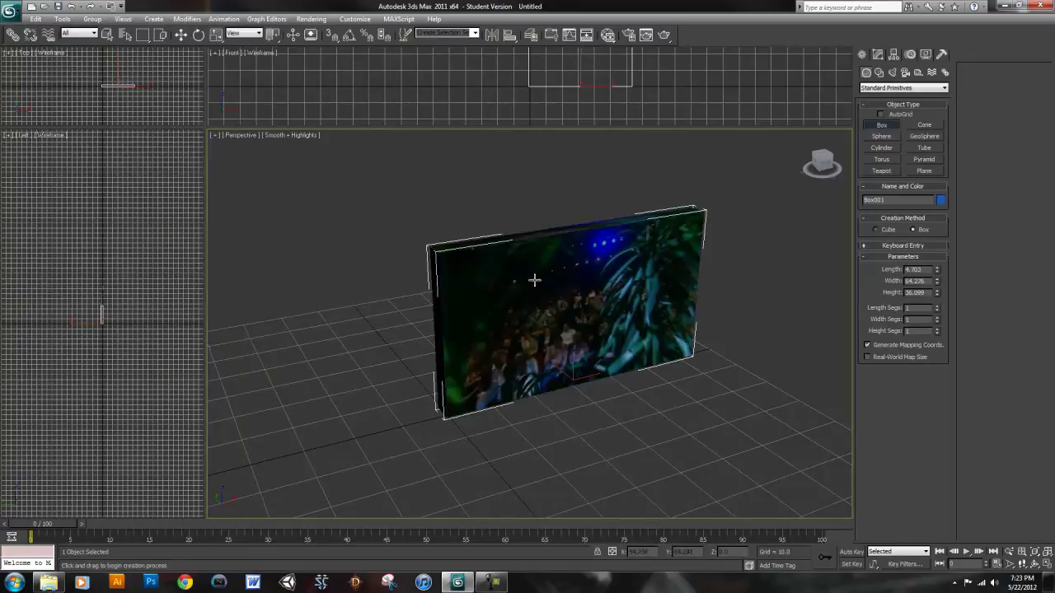
- Recentre the box and open the Rendering menu
middle_drag(560, 258, 529, 259)
click(219, 19)
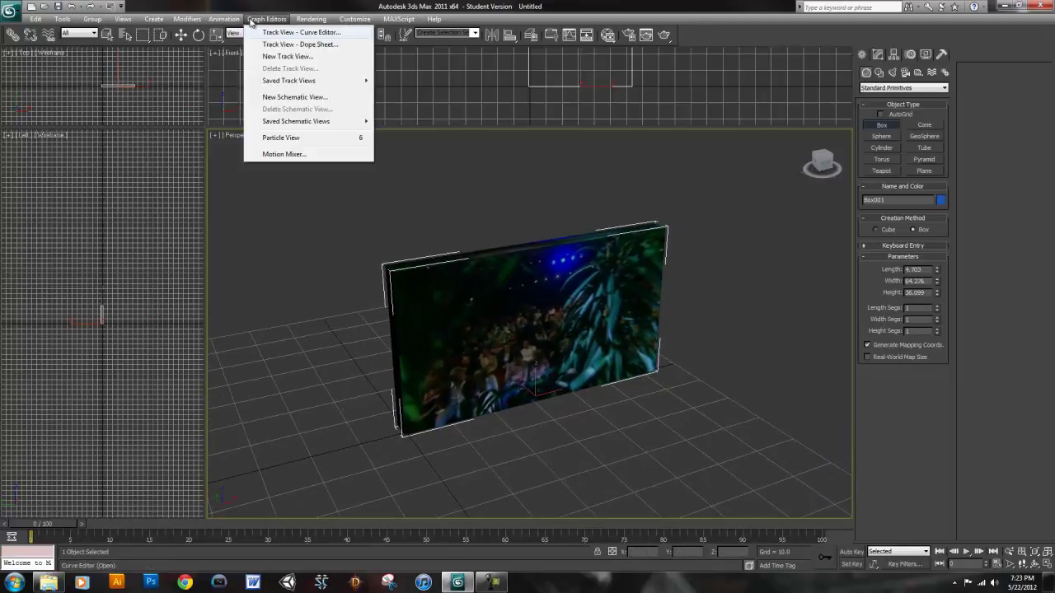
mouse_move(270, 19)
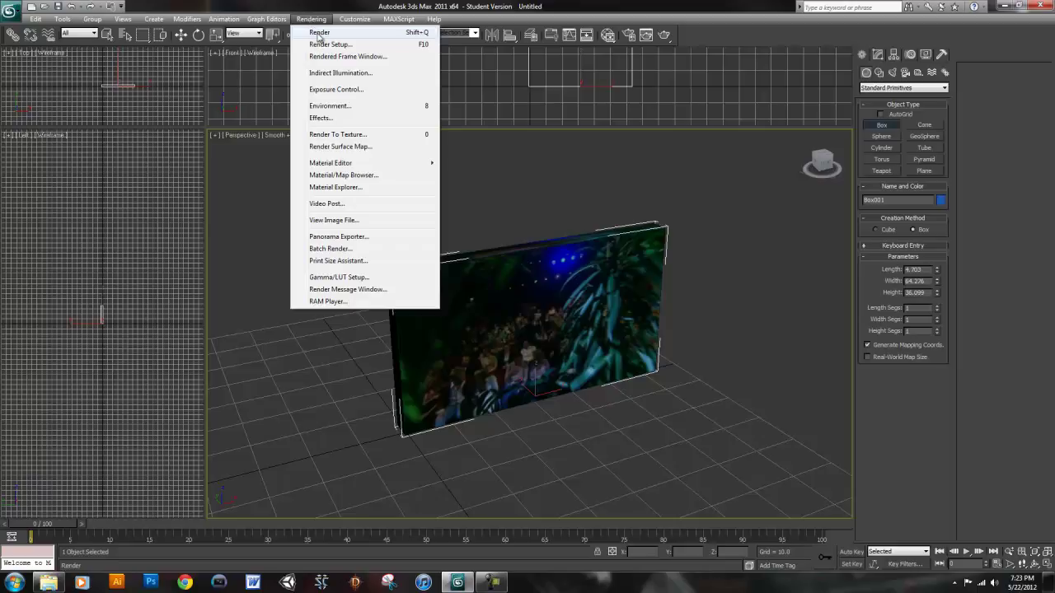
- Open Render Setup and move the dialog off the textured box
click(311, 44)
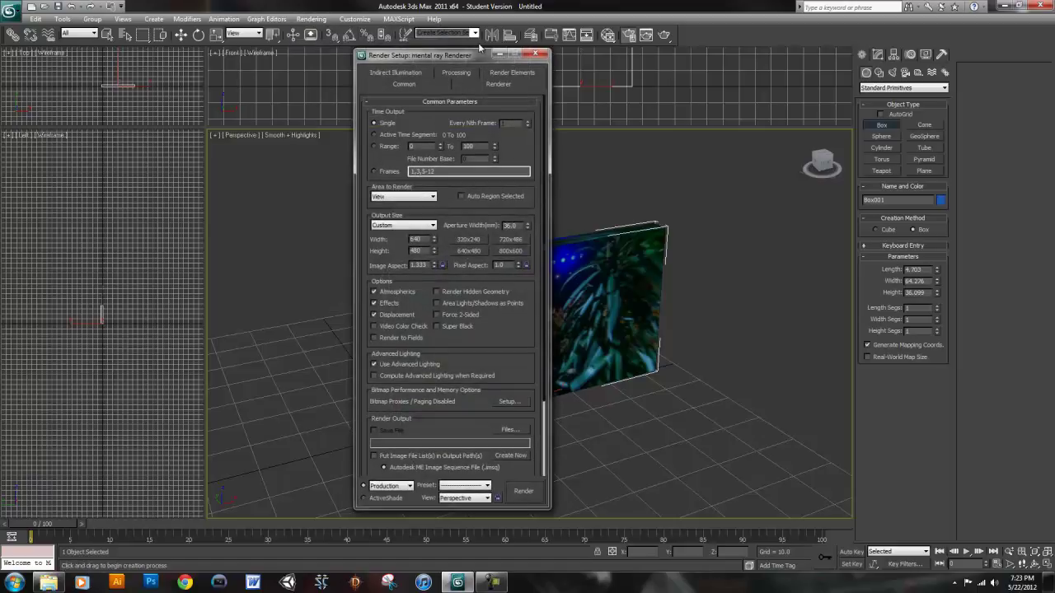
drag(469, 62, 276, 34)
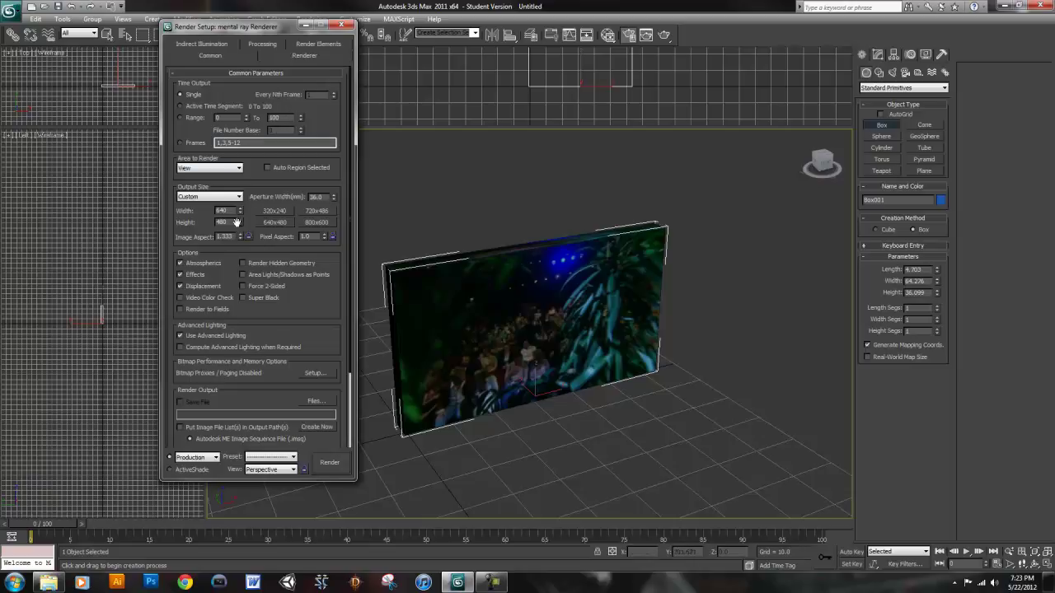
- Save the render output as a named AVI file on the Desktop with default compression
click(324, 404)
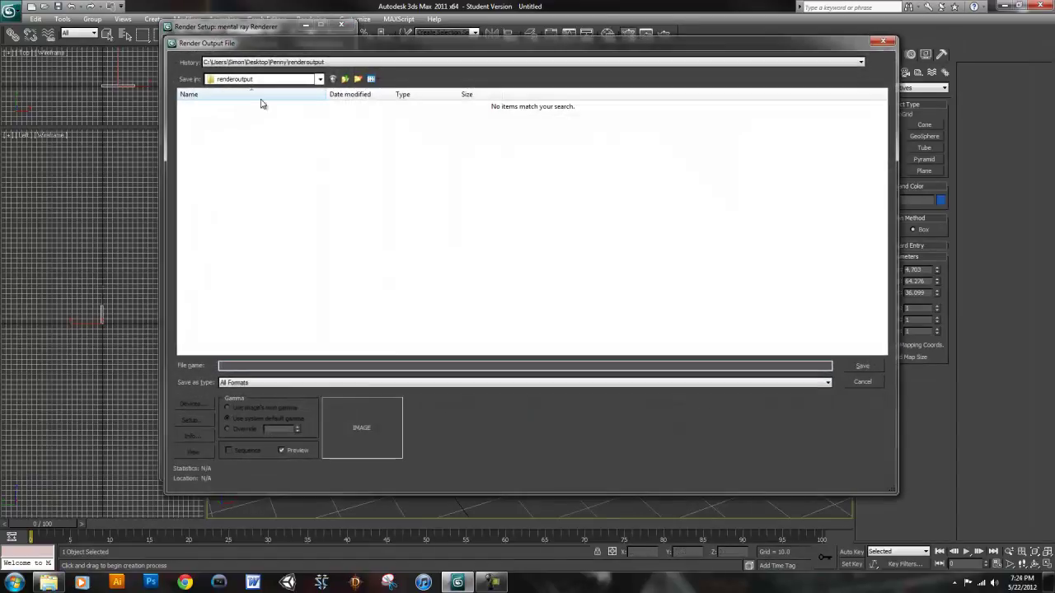
click(325, 62)
click(343, 285)
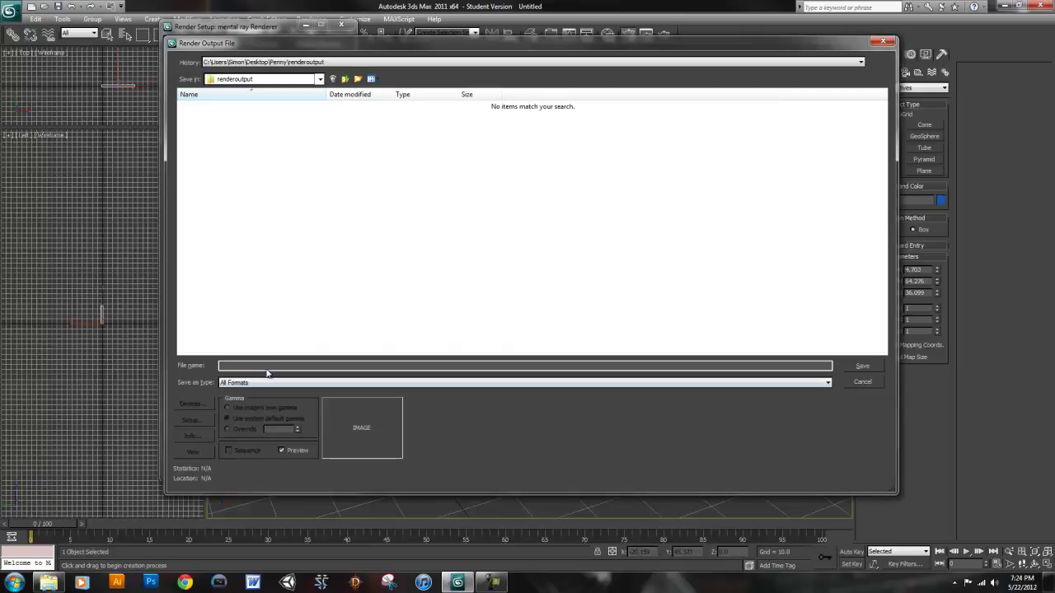
click(327, 62)
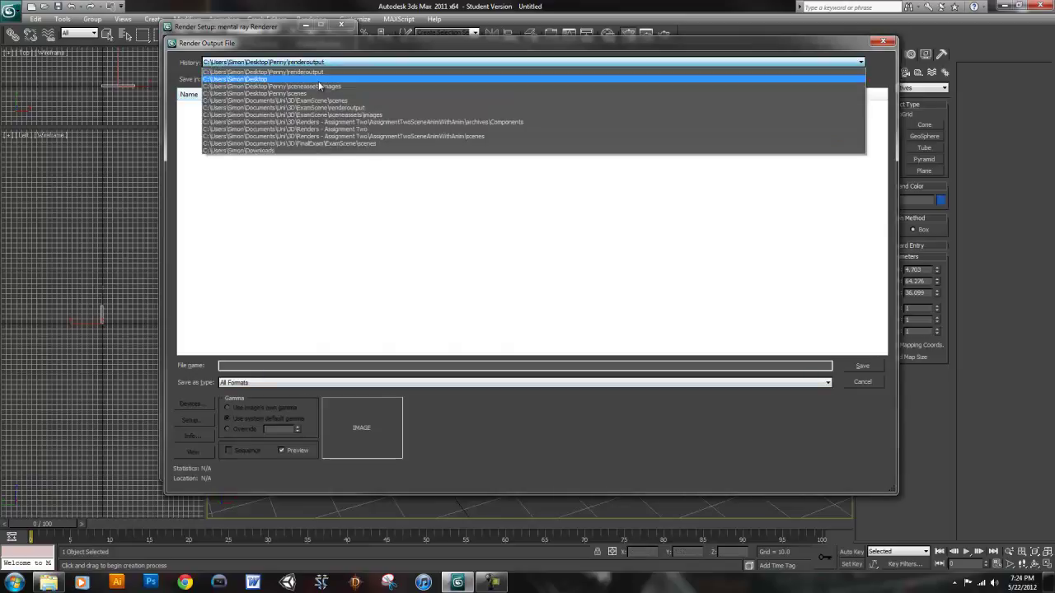
click(325, 80)
click(264, 382)
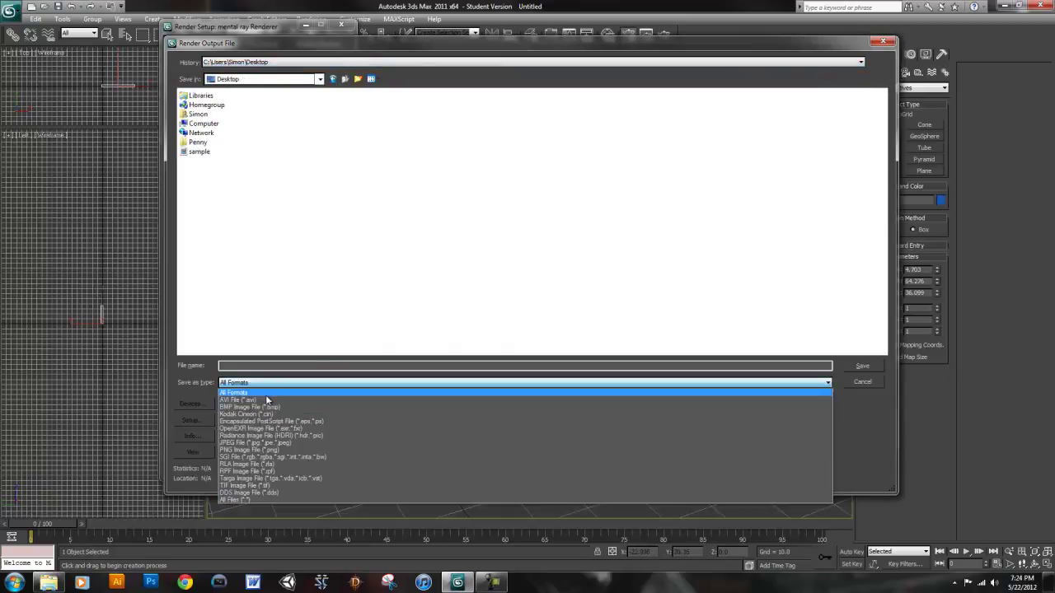
click(266, 395)
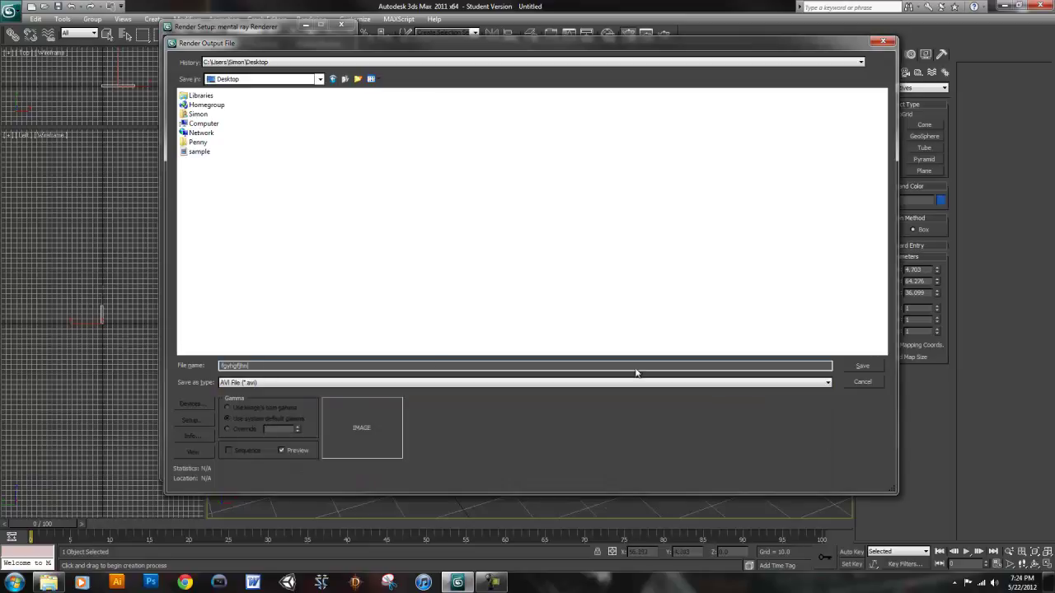
click(862, 366)
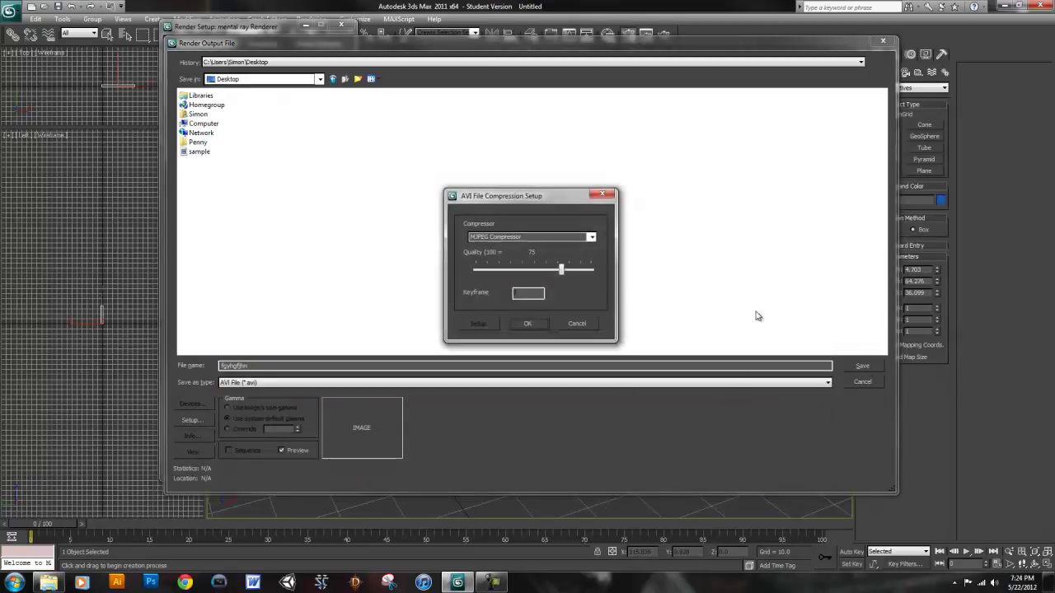
click(527, 324)
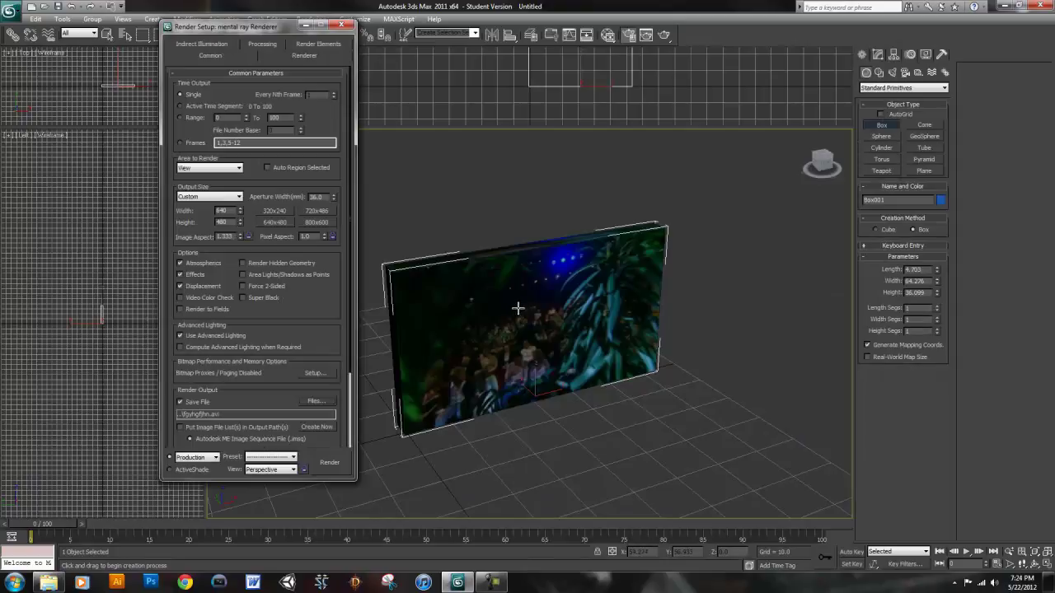
- Test-render a single frame, then set Time Output to the range 0 to 100
click(330, 463)
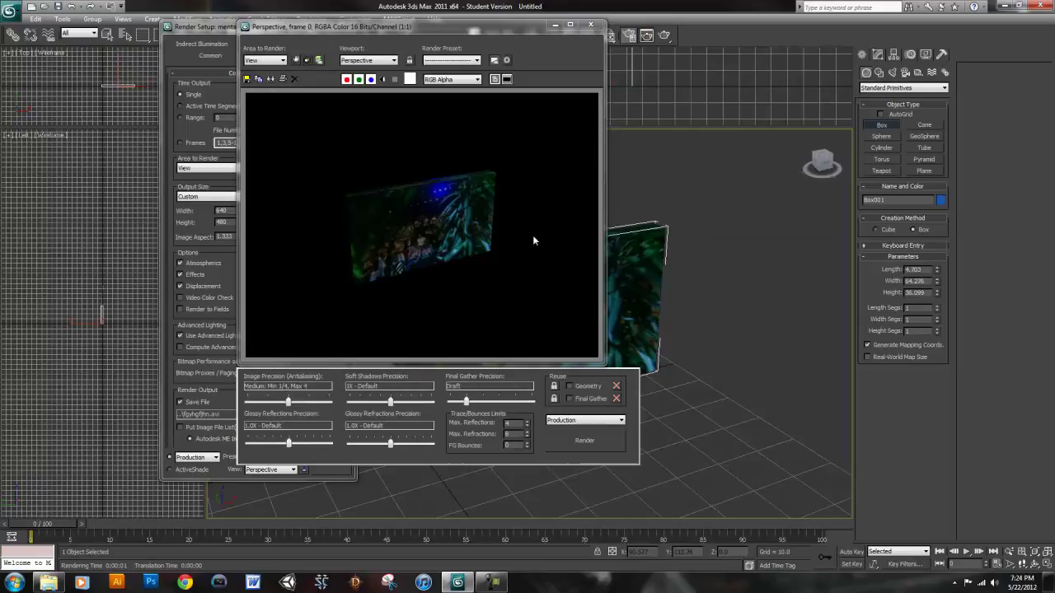
click(590, 25)
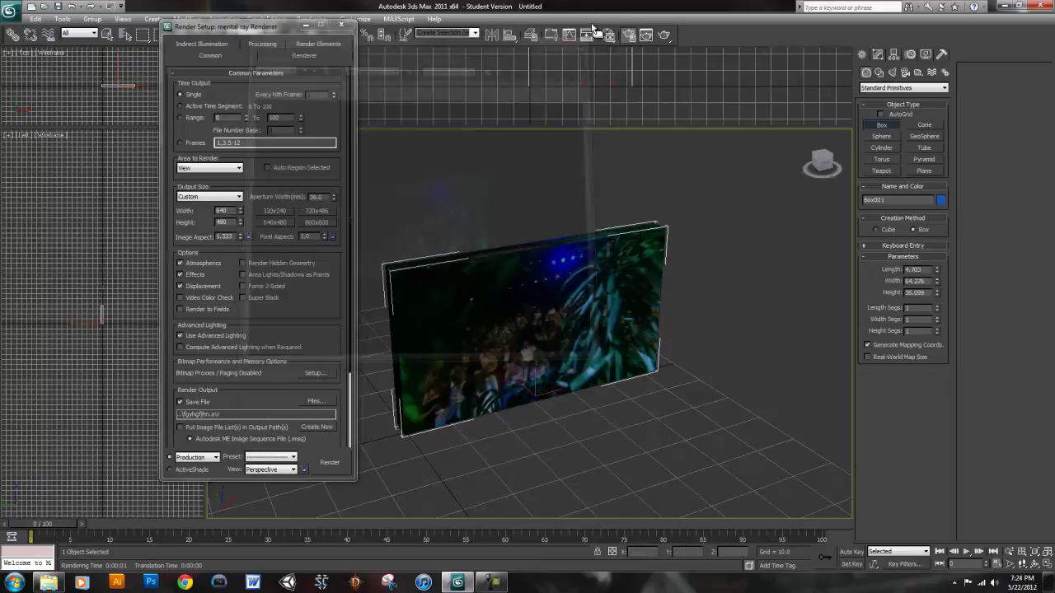
click(187, 119)
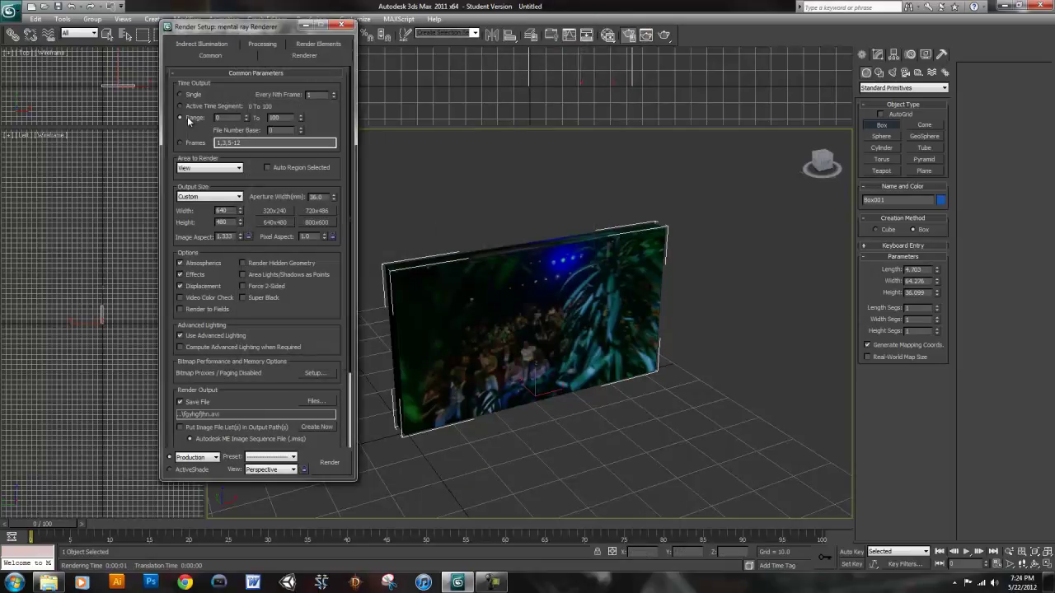
- Render and confirm the full 0–100 frame sequence to the AVI file
click(338, 462)
click(504, 302)
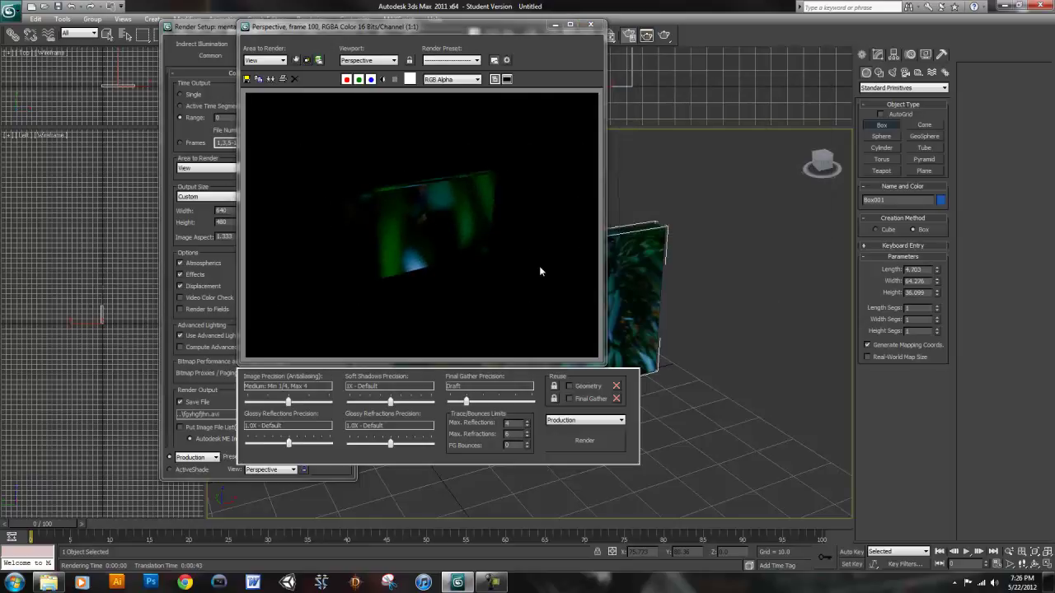
- Close the frame window, minimize 3ds Max, and play the rendered AVI from the desktop
click(590, 24)
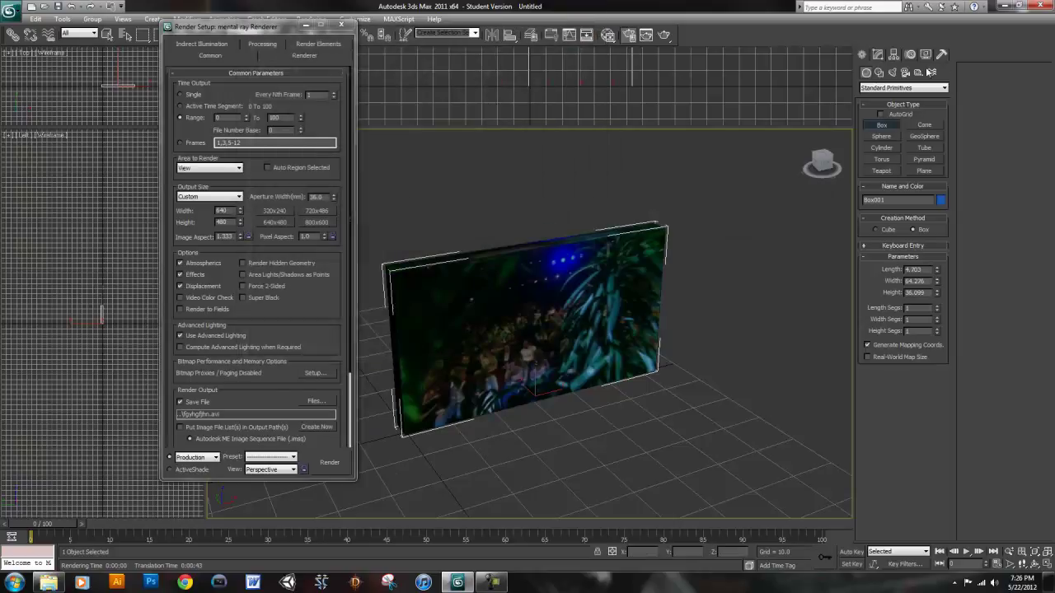
click(1004, 7)
double_click(23, 115)
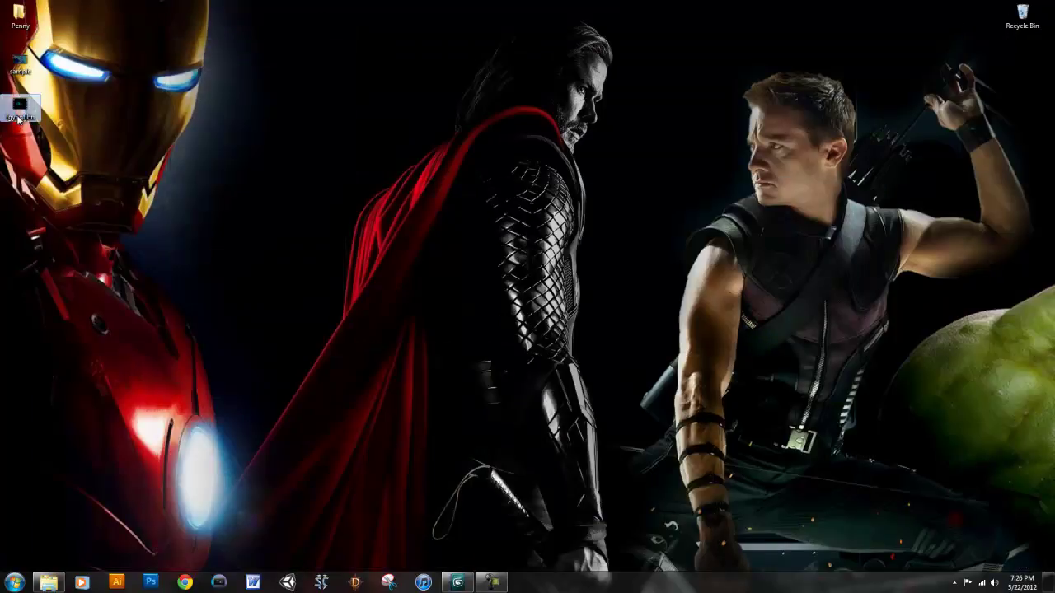